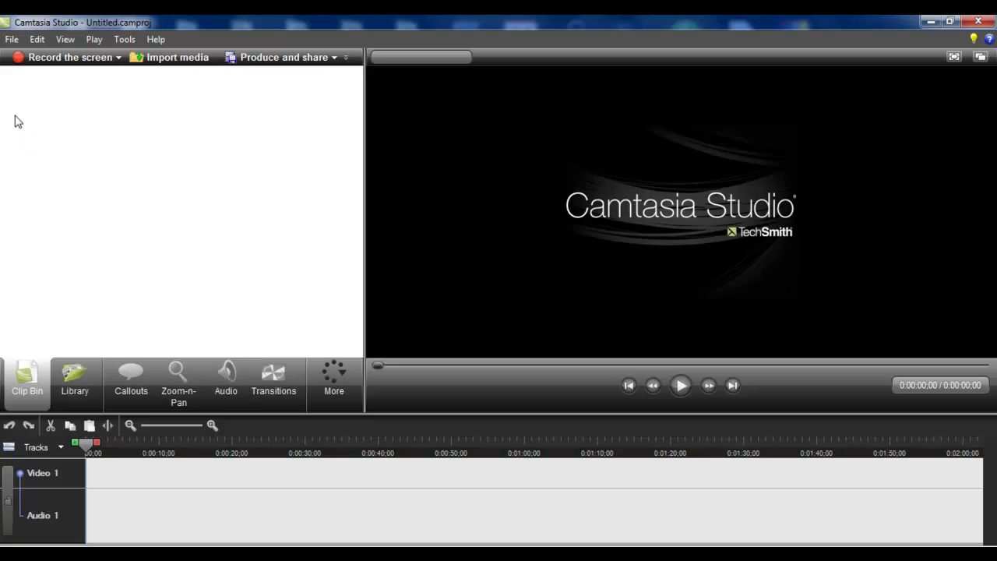
Import Untitled 344.avi from the Videos > Debut folder into the clip bin
{"action": "left_click", "coordinate": [165, 60]}
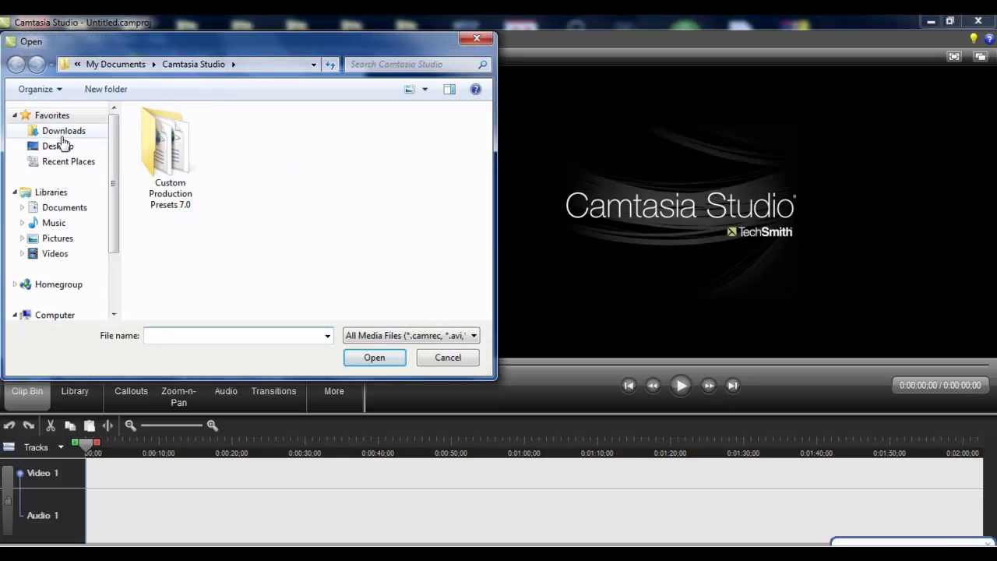
{"action": "left_click", "coordinate": [58, 254]}
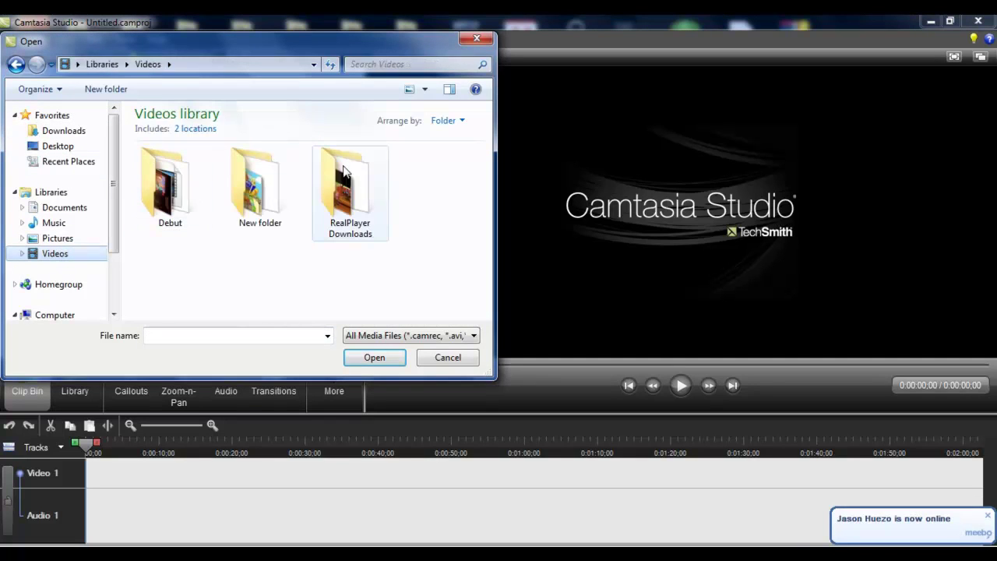
{"action": "double_click", "coordinate": [178, 192]}
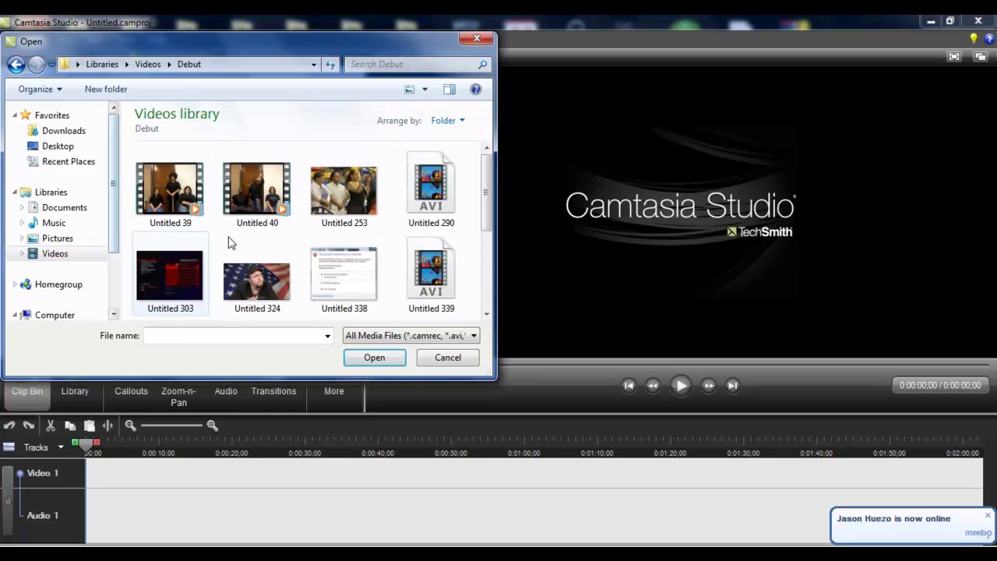
{"action": "left_click", "coordinate": [311, 289]}
{"action": "scroll", "coordinate": [311, 290], "scroll_direction": "down", "scroll_amount": 2}
{"action": "left_click", "coordinate": [311, 290]}
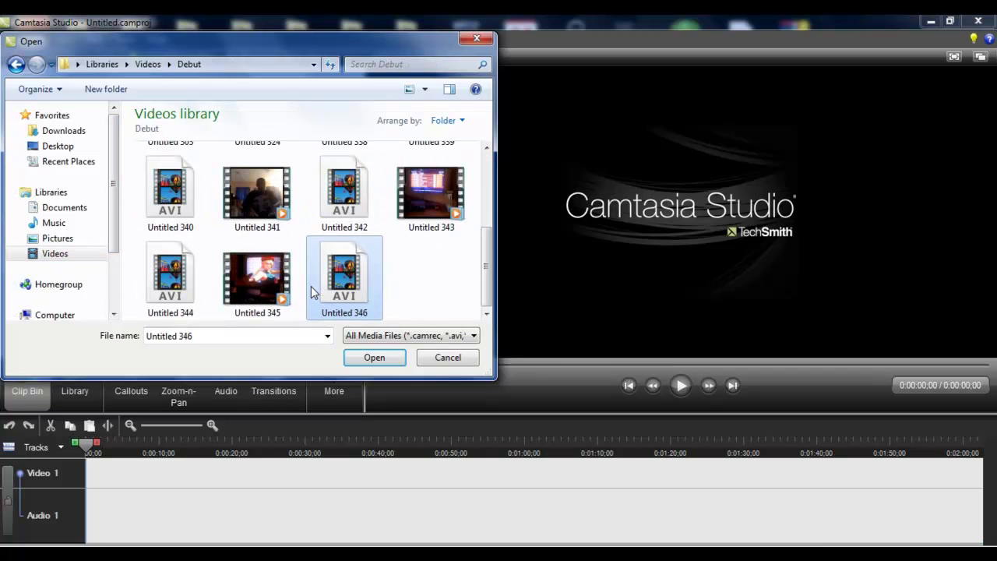
{"action": "double_click", "coordinate": [179, 273]}
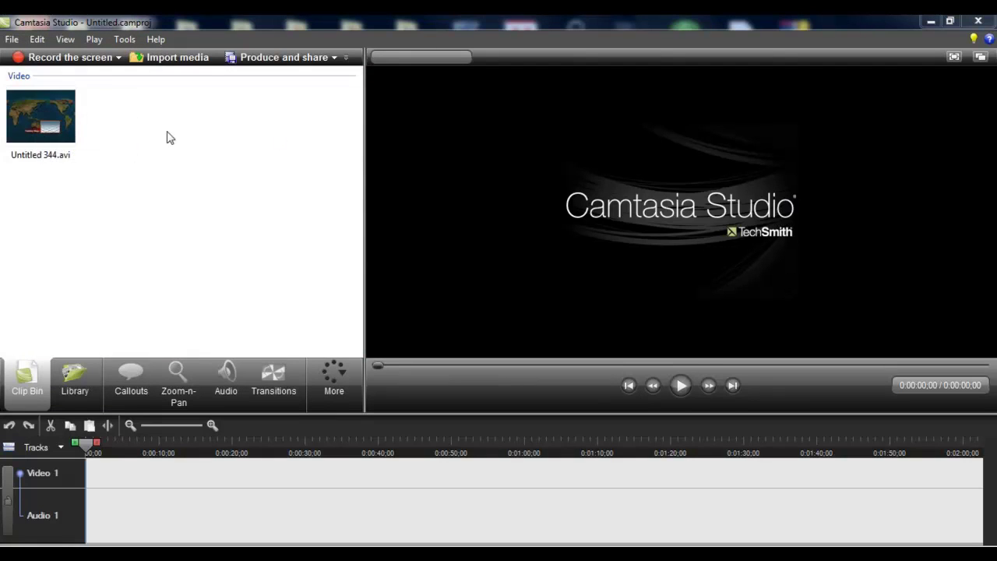
Place Untitled 344.avi on the timeline, keeping 640 x 480 editing dimensions
{"action": "left_click_drag", "start_coordinate": [57, 113], "coordinate": [192, 499]}
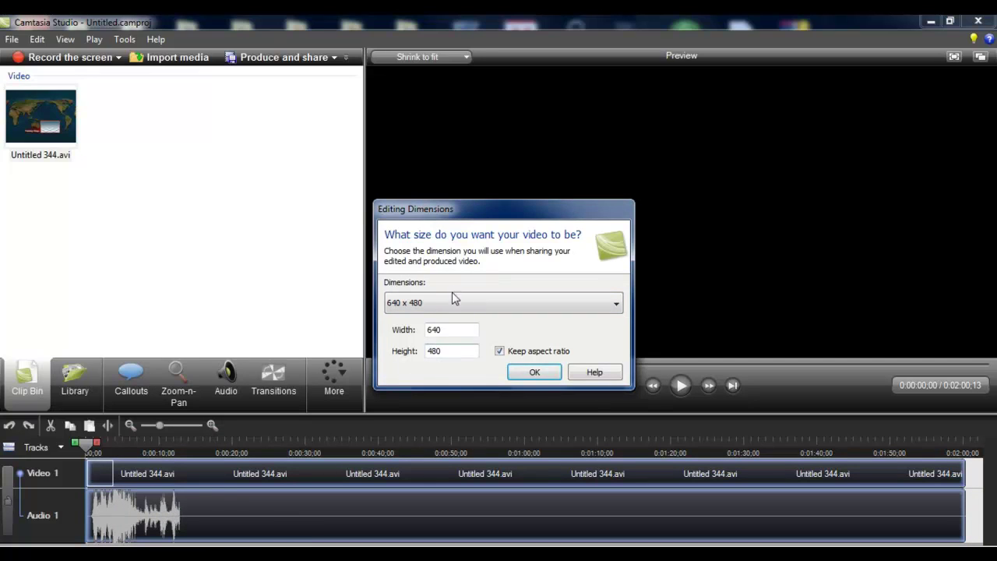
{"action": "left_click", "coordinate": [543, 372]}
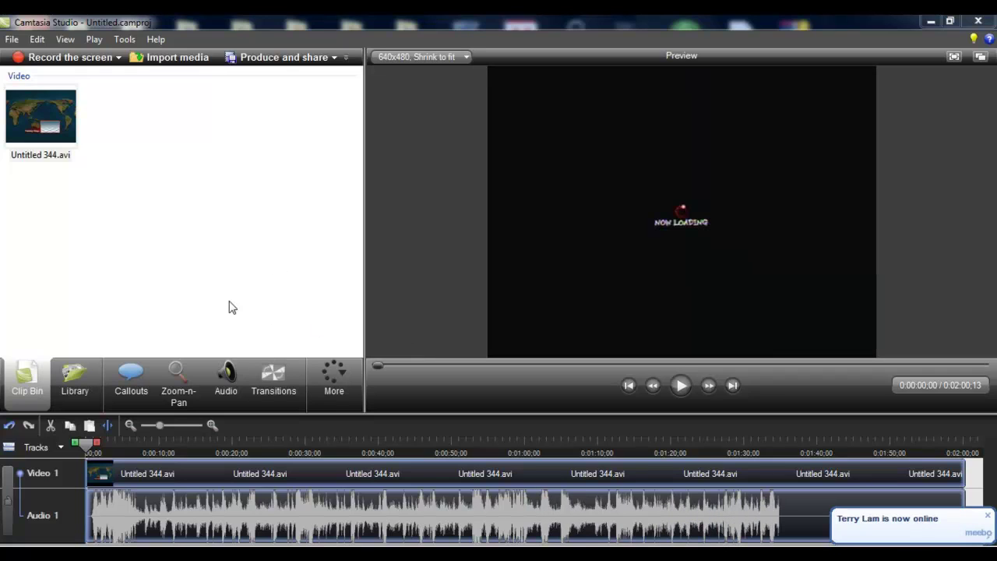
Show the Zoom-n-Pan options and move the playhead to 0:00:06;06
{"action": "left_click", "coordinate": [182, 378]}
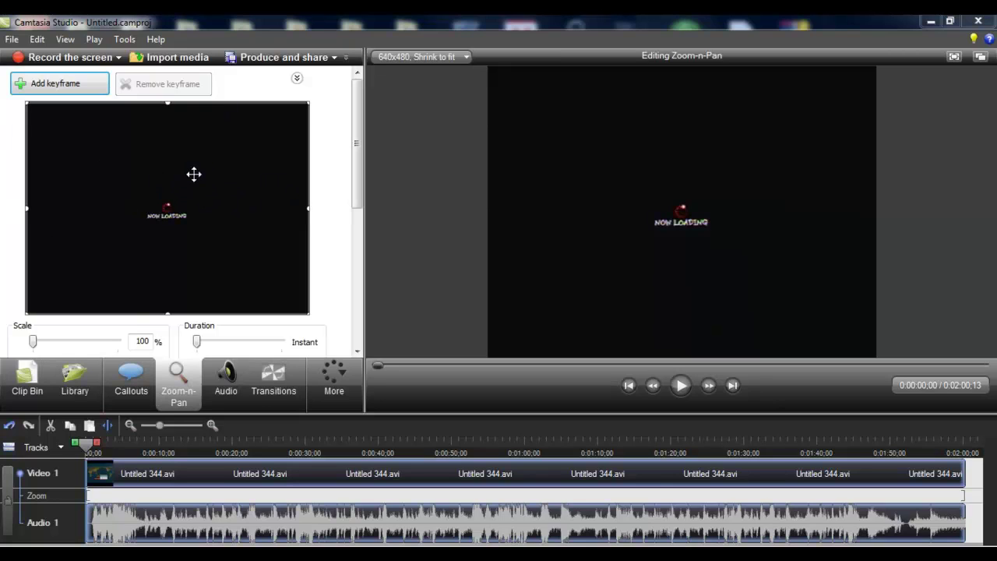
{"action": "left_click", "coordinate": [131, 458]}
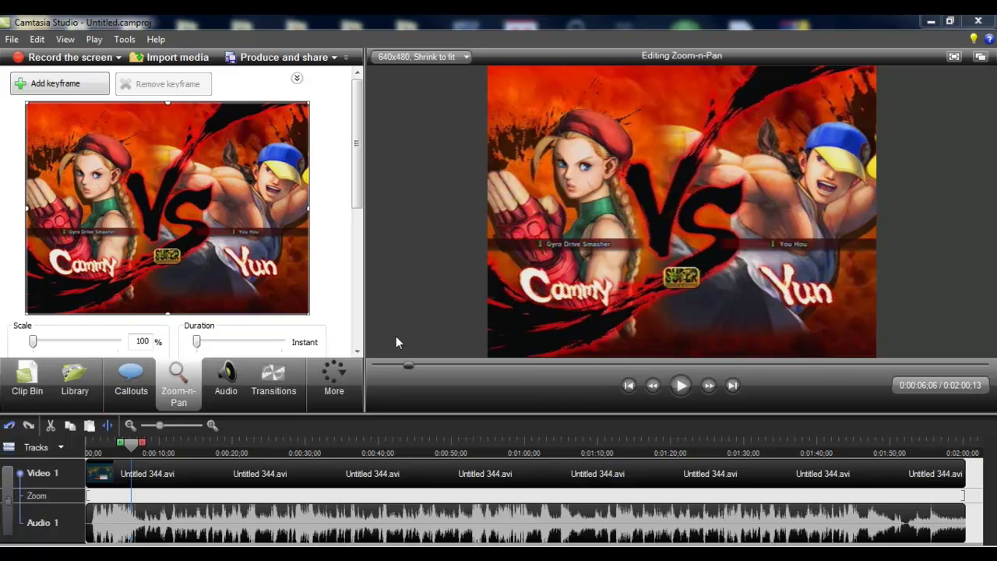
Look through the Callouts and Audio tools, then open and close the More menu
{"action": "left_click", "coordinate": [127, 391]}
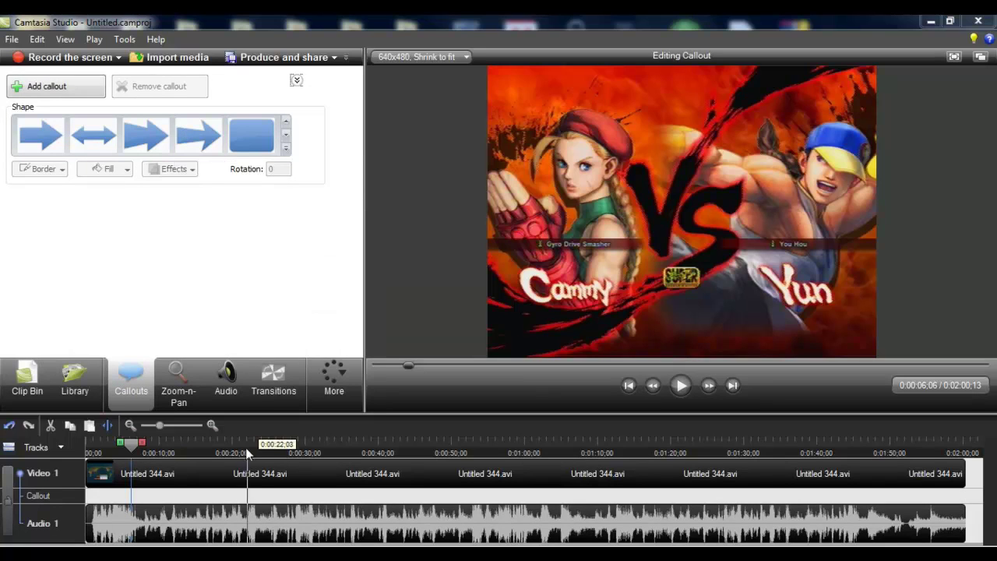
{"action": "left_click", "coordinate": [227, 389]}
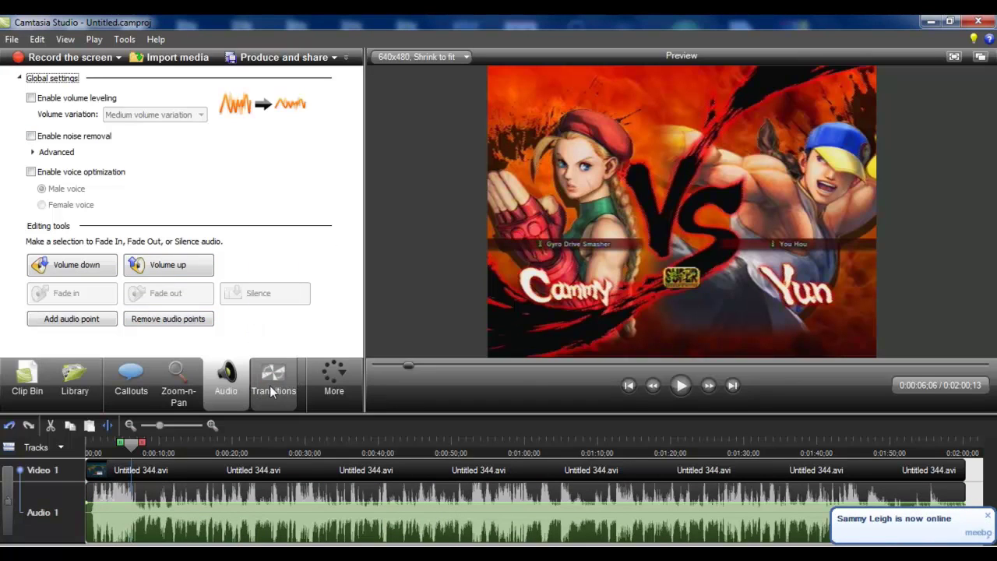
{"action": "left_click", "coordinate": [340, 390]}
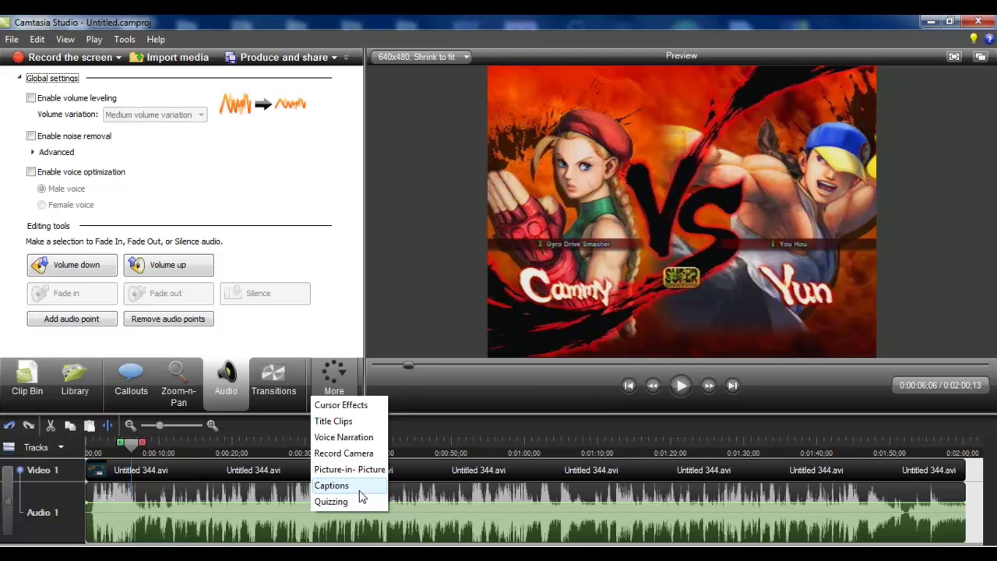
{"action": "left_click", "coordinate": [331, 326]}
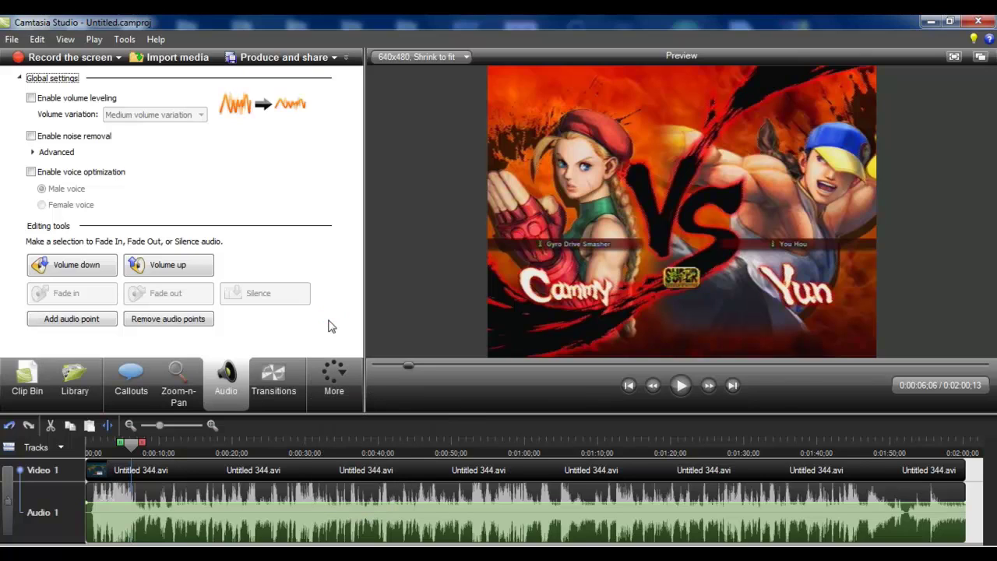
Return to the Clip Bin and scrub the preview to the clip's end at 0:02:00;13
{"action": "left_click", "coordinate": [33, 399]}
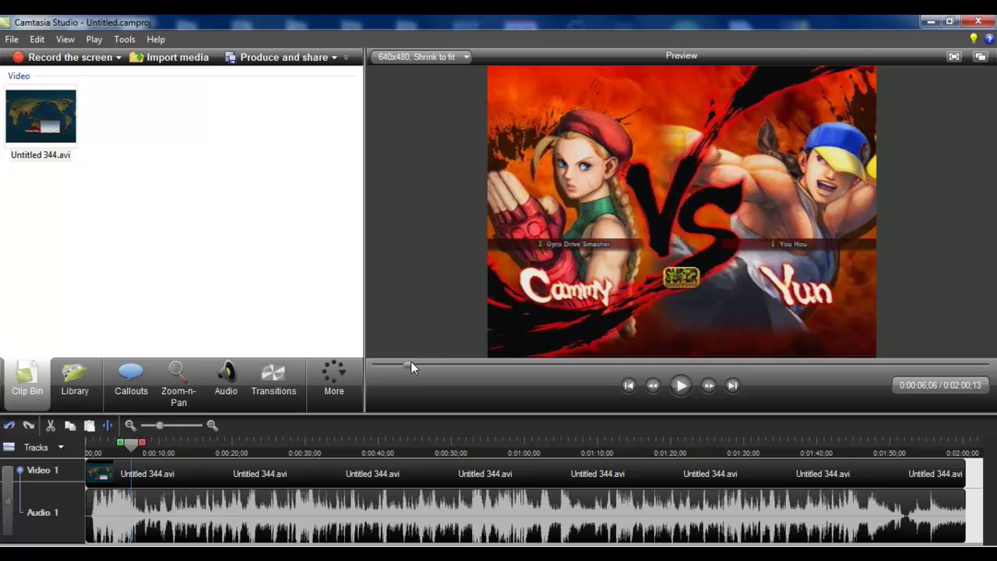
{"action": "left_click_drag", "start_coordinate": [411, 362], "coordinate": [994, 195]}
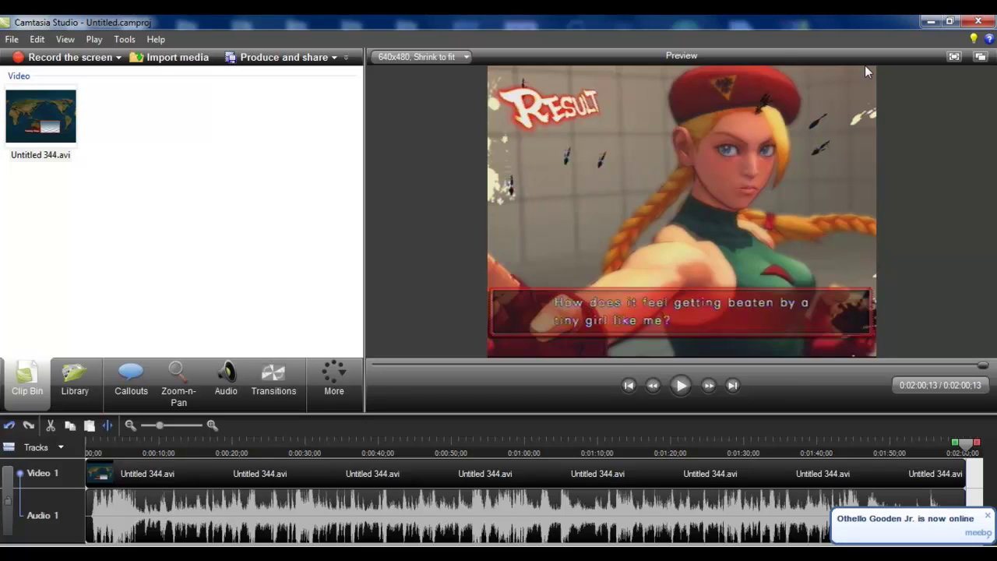
Render the project with the HD 1280 x 720 preset as 'Double Down first'
{"action": "left_click", "coordinate": [300, 61]}
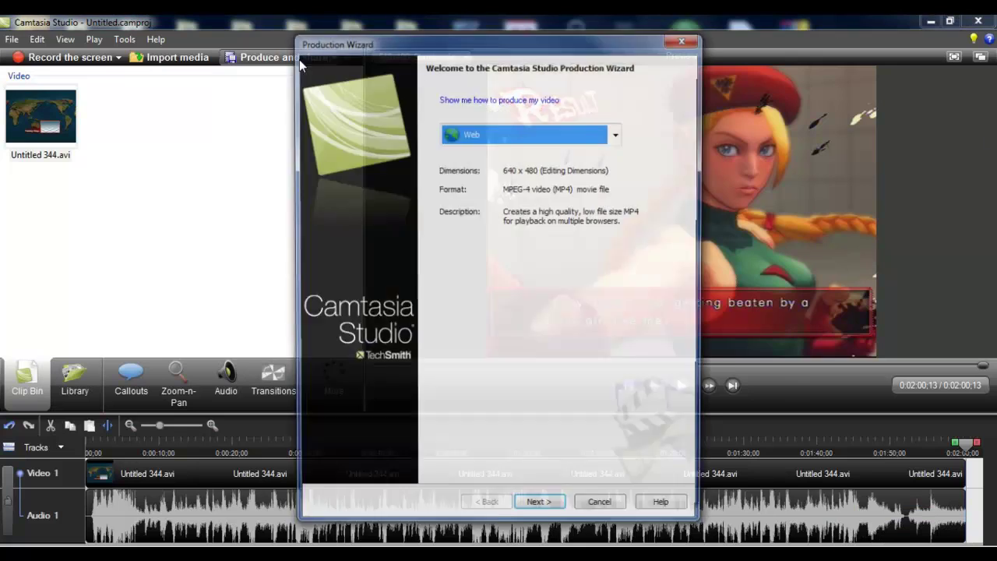
{"action": "left_click", "coordinate": [519, 138]}
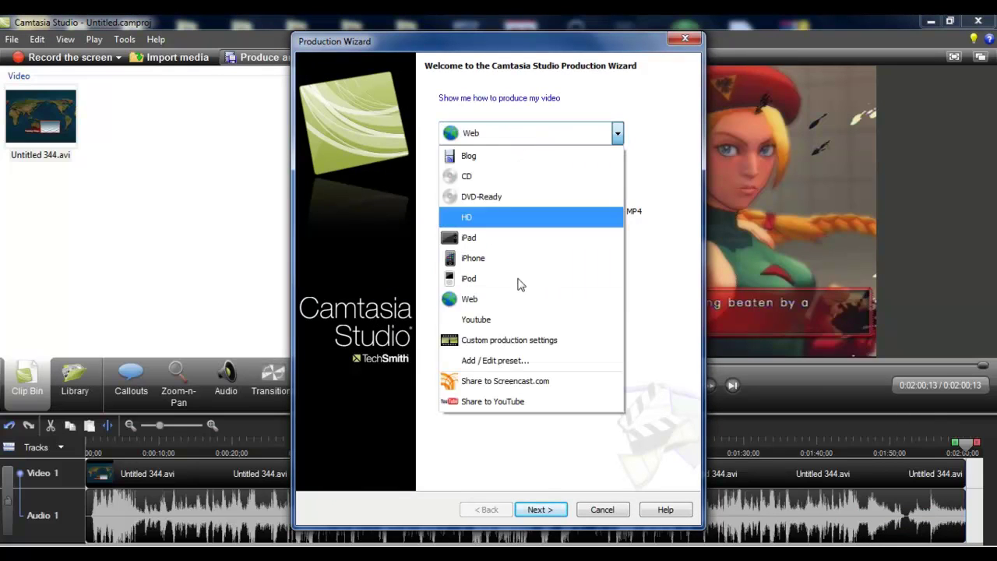
{"action": "left_click", "coordinate": [488, 221]}
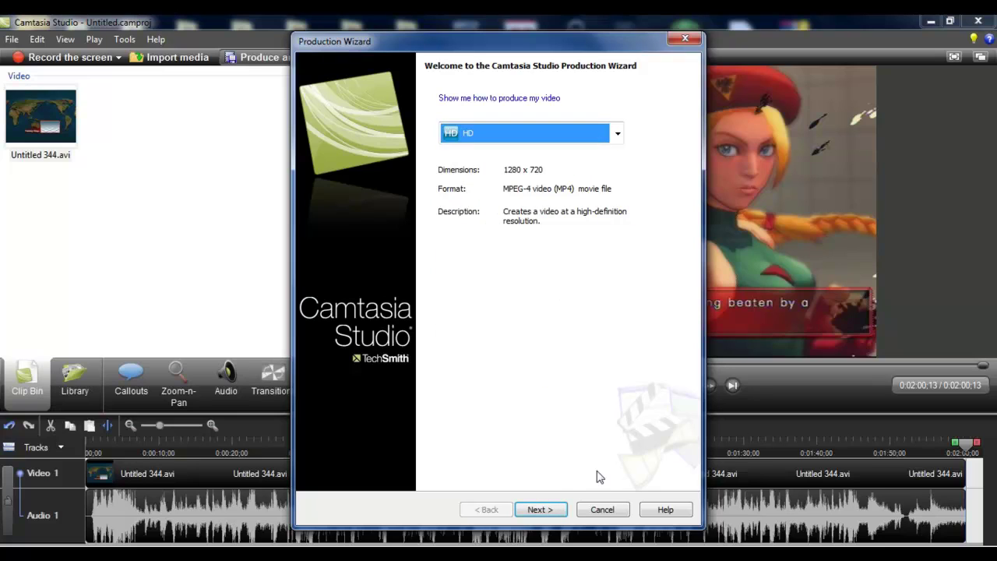
{"action": "left_click", "coordinate": [548, 512]}
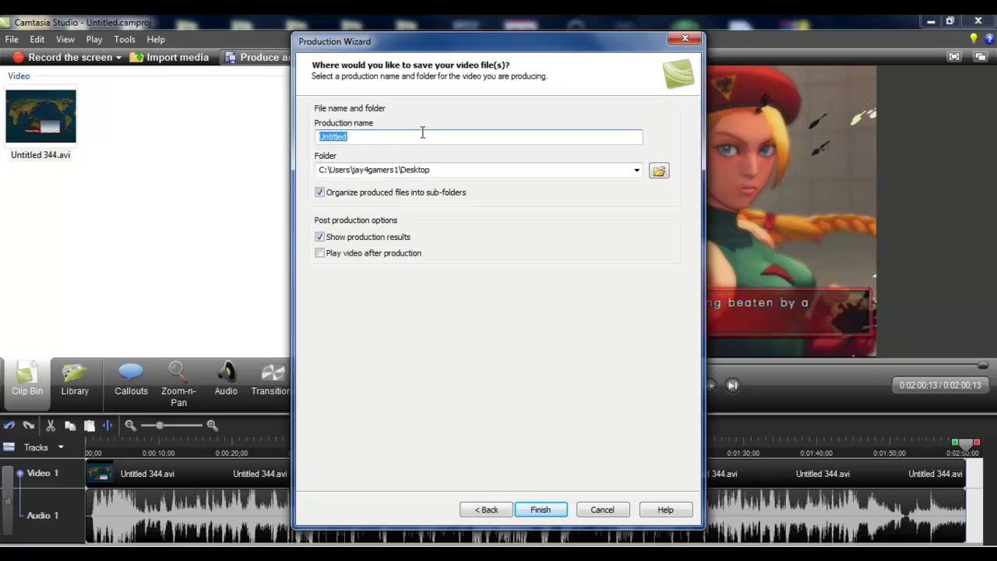
{"action": "type", "text": "Double Down first"}
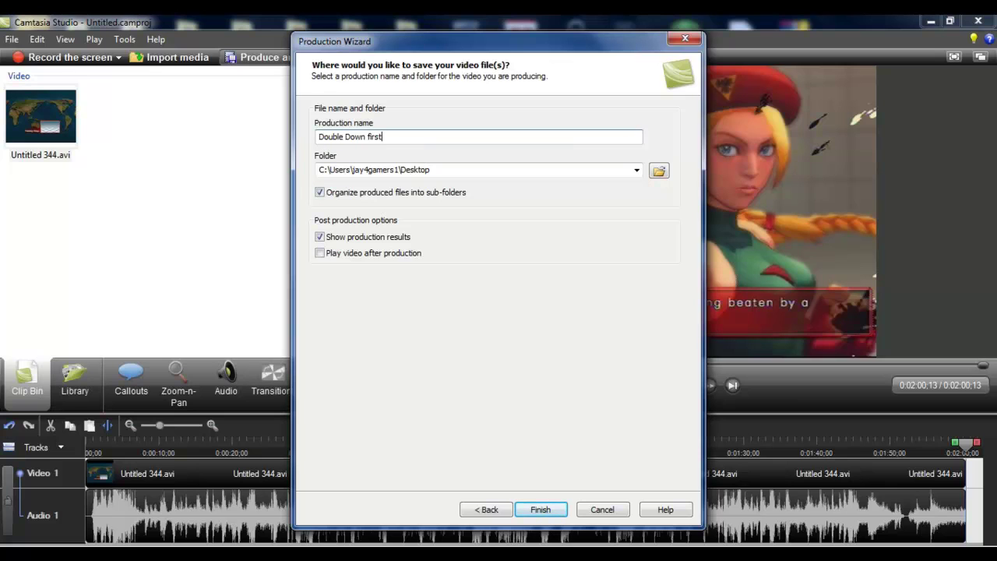
{"action": "key", "text": "Return"}
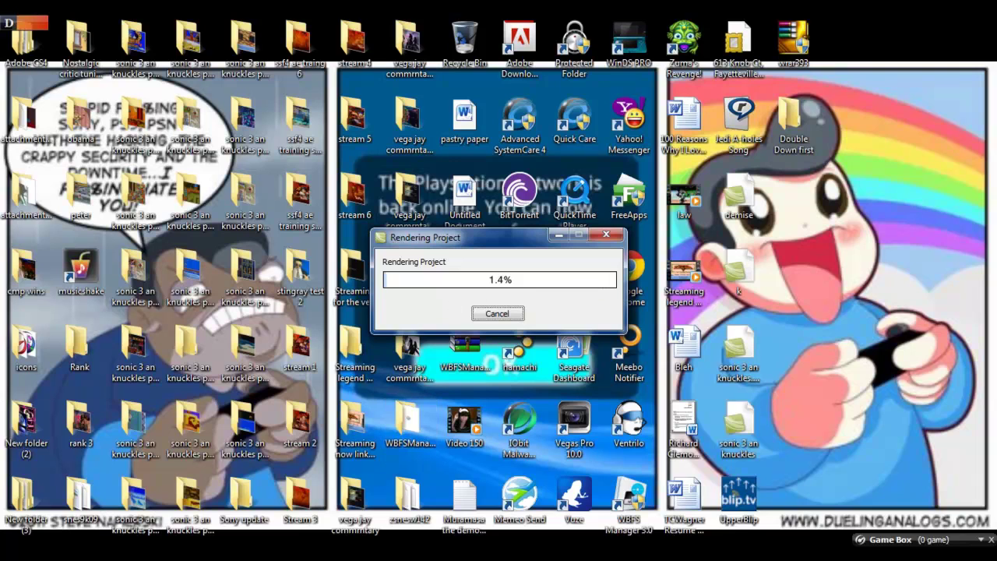
Review the production results' content duration and 1280x720 dimensions
{"action": "mouse_move", "coordinate": [343, 555]}
{"action": "left_click", "coordinate": [303, 520]}
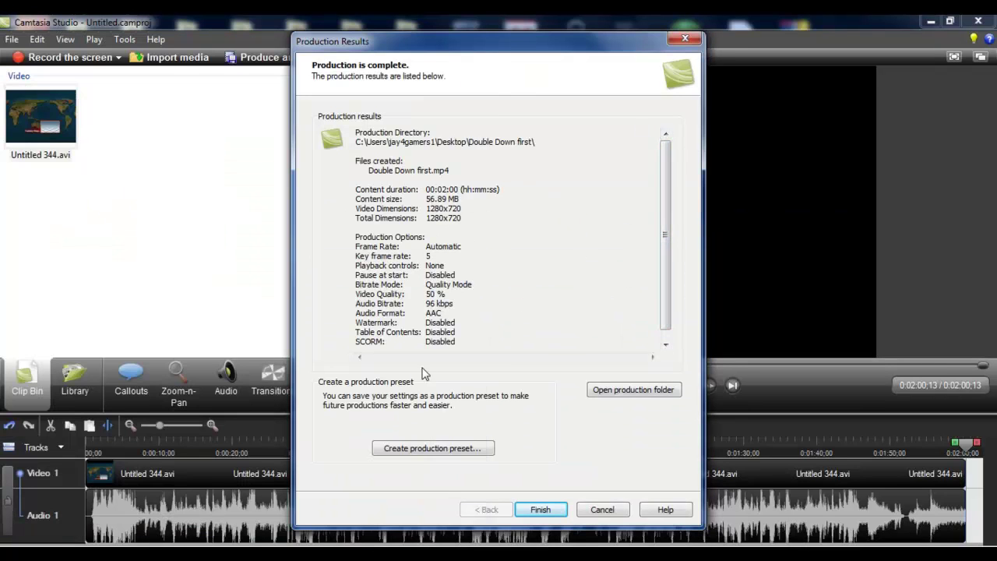
{"action": "left_click_drag", "start_coordinate": [426, 189], "coordinate": [496, 189]}
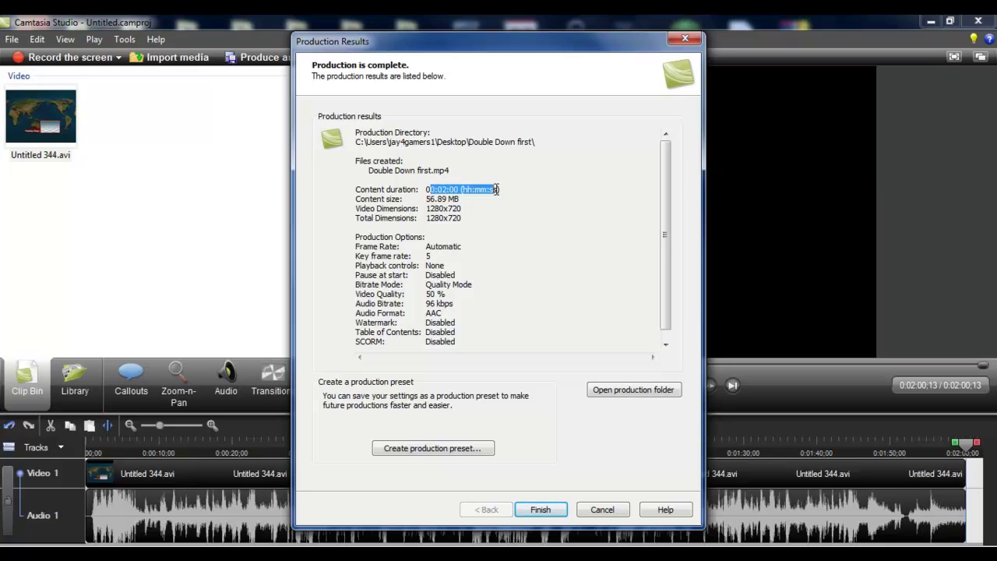
{"action": "left_click_drag", "start_coordinate": [418, 189], "coordinate": [448, 228]}
{"action": "left_click", "coordinate": [430, 204]}
{"action": "left_click", "coordinate": [419, 300]}
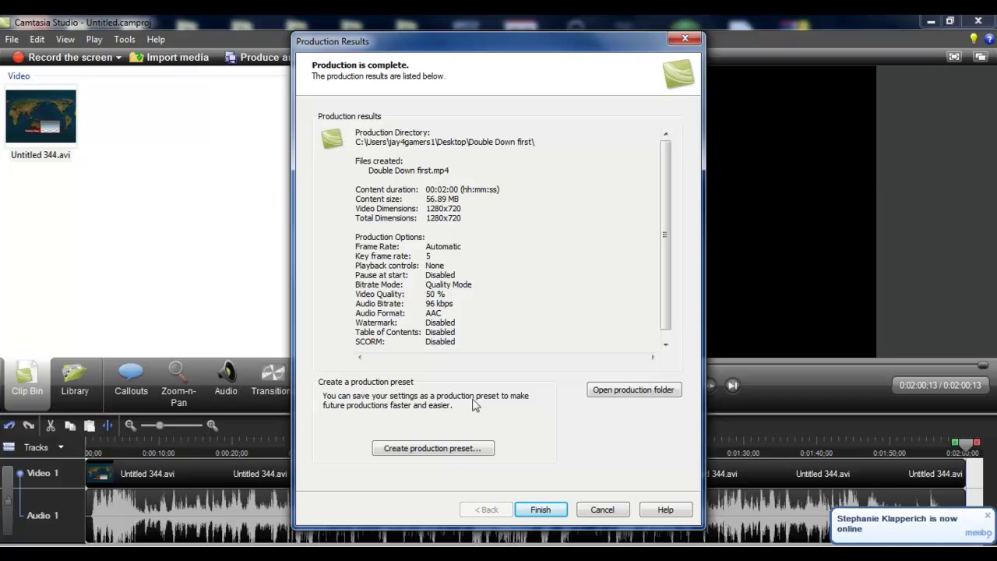
Check the 50% video quality and 56.89 MB content size, then finish the results
{"action": "left_click_drag", "start_coordinate": [361, 293], "coordinate": [461, 293]}
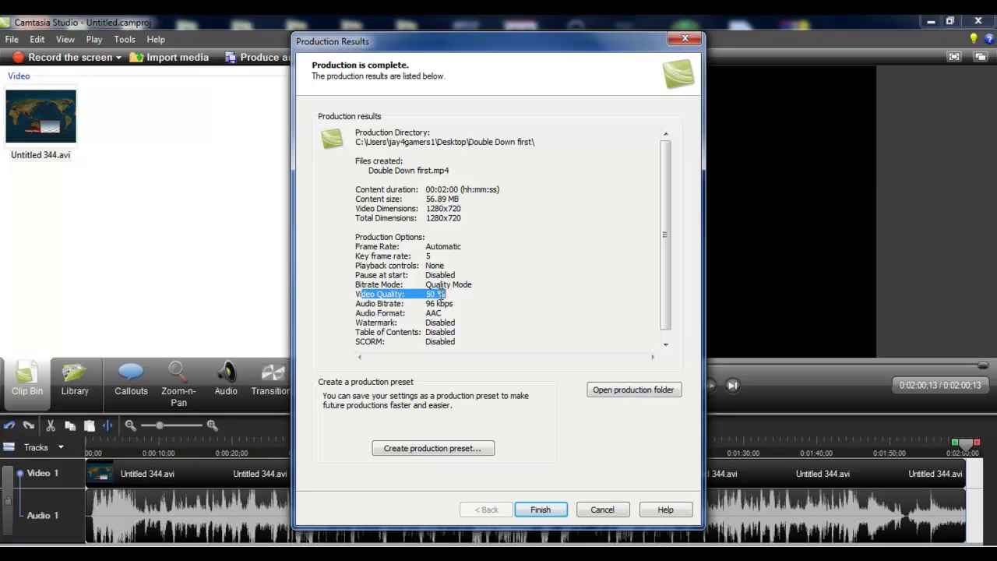
{"action": "left_click", "coordinate": [436, 297]}
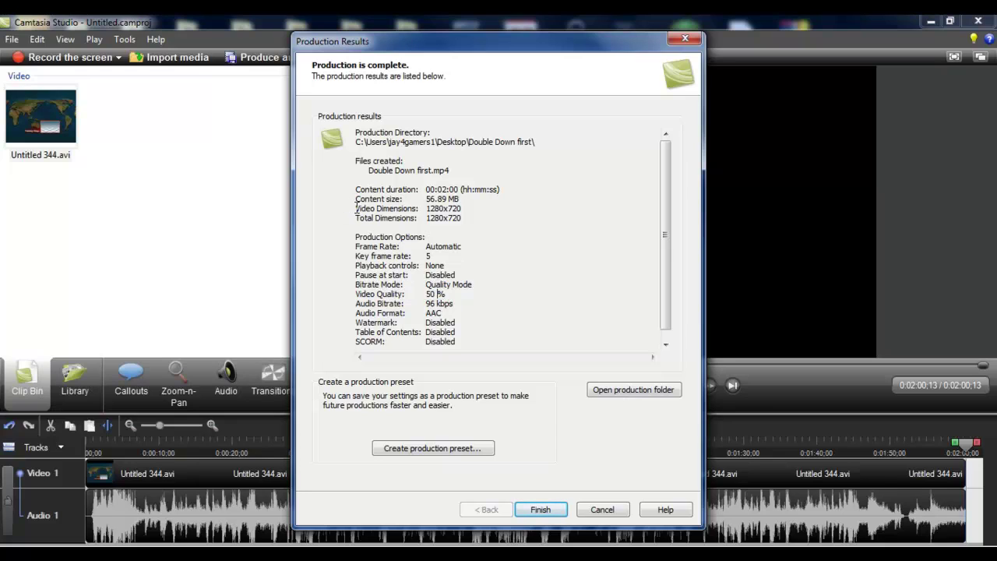
{"action": "left_click_drag", "start_coordinate": [355, 200], "coordinate": [470, 200]}
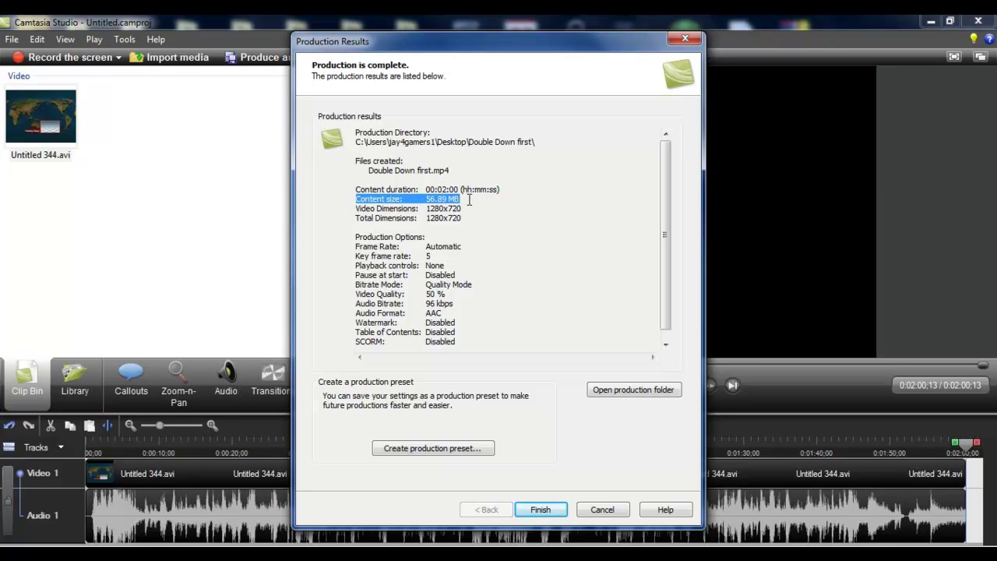
{"action": "left_click", "coordinate": [541, 511]}
Close Camtasia Studio without saving Untitled.camproj
{"action": "left_click", "coordinate": [986, 22]}
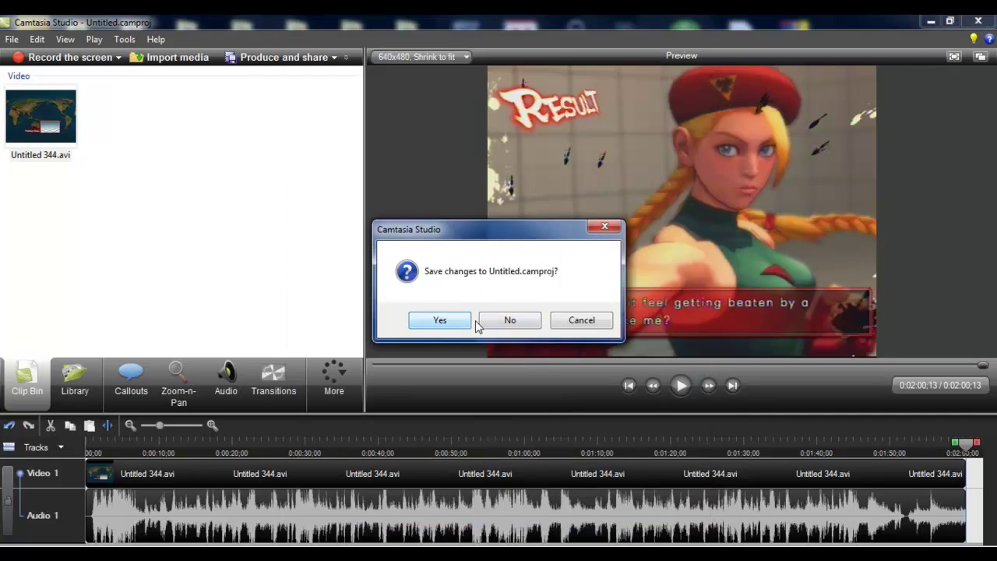
{"action": "left_click", "coordinate": [504, 319]}
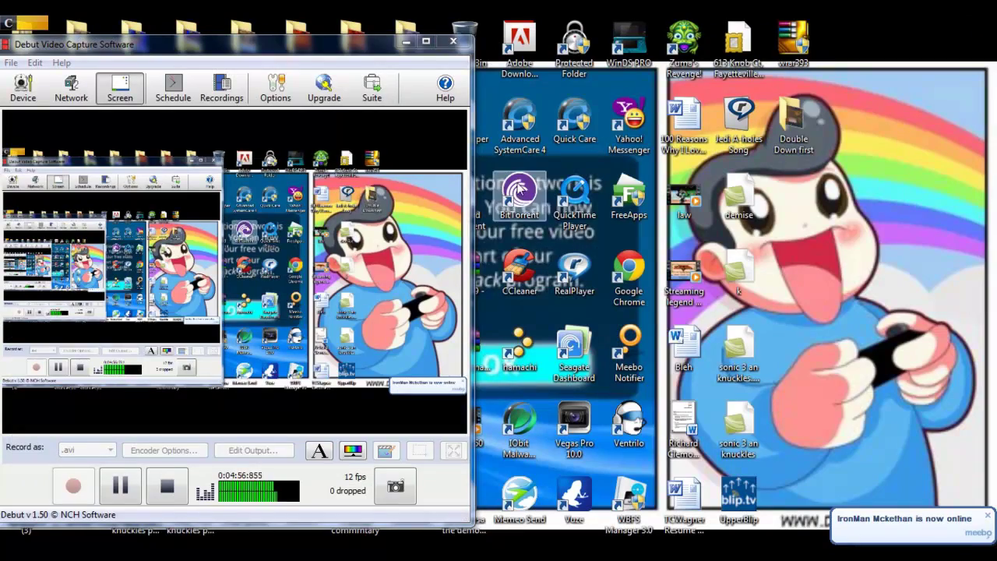
{"action": "double_click", "coordinate": [793, 128]}
{"action": "left_click", "coordinate": [275, 165]}
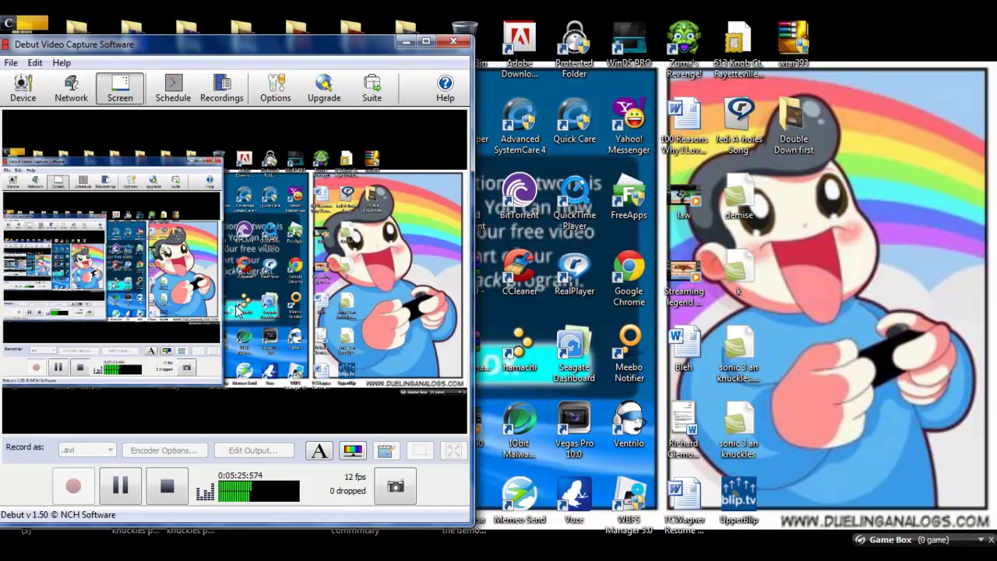
{"action": "left_click_drag", "start_coordinate": [342, 53], "coordinate": [563, 55]}
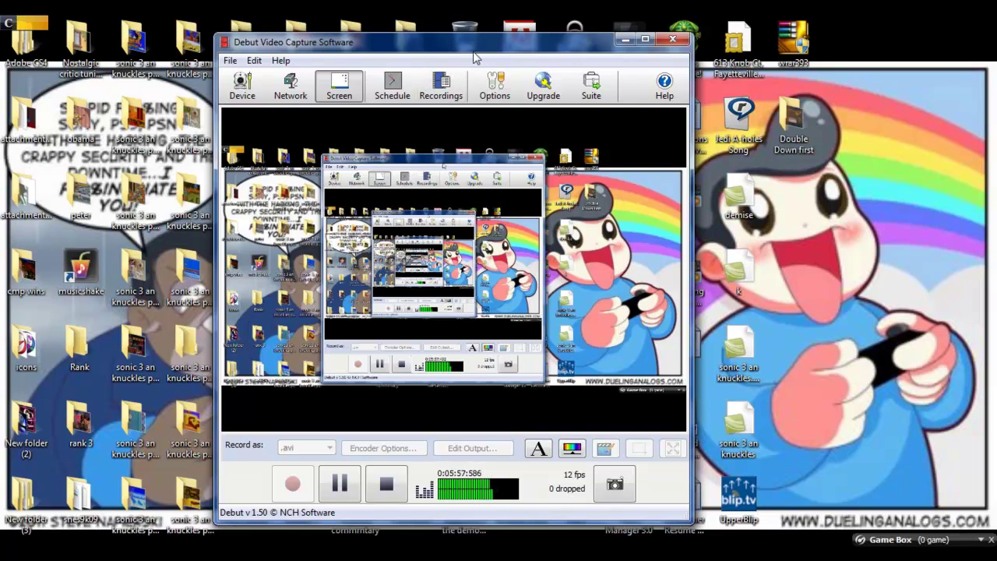
{"action": "left_click_drag", "start_coordinate": [471, 53], "coordinate": [236, 46]}
Launch UpperBlip from the desktop and log in to blip.tv with saved details
{"action": "left_click", "coordinate": [737, 496]}
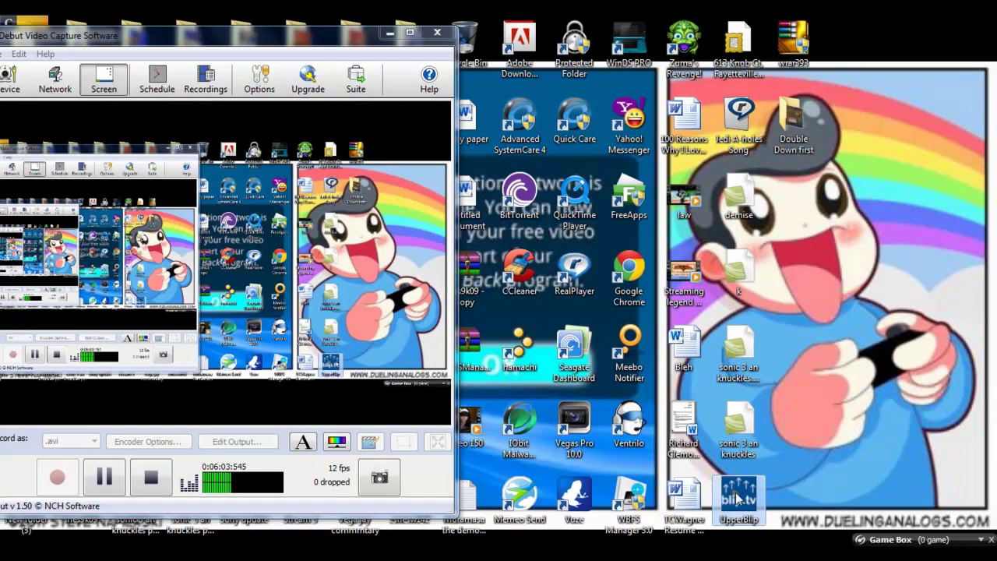
{"action": "double_click", "coordinate": [737, 496]}
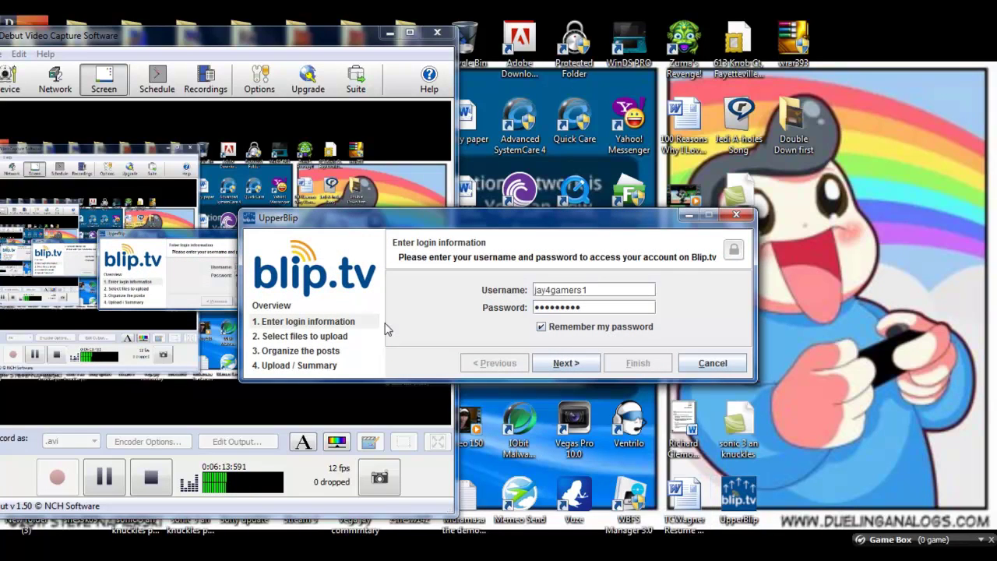
{"action": "left_click", "coordinate": [580, 369]}
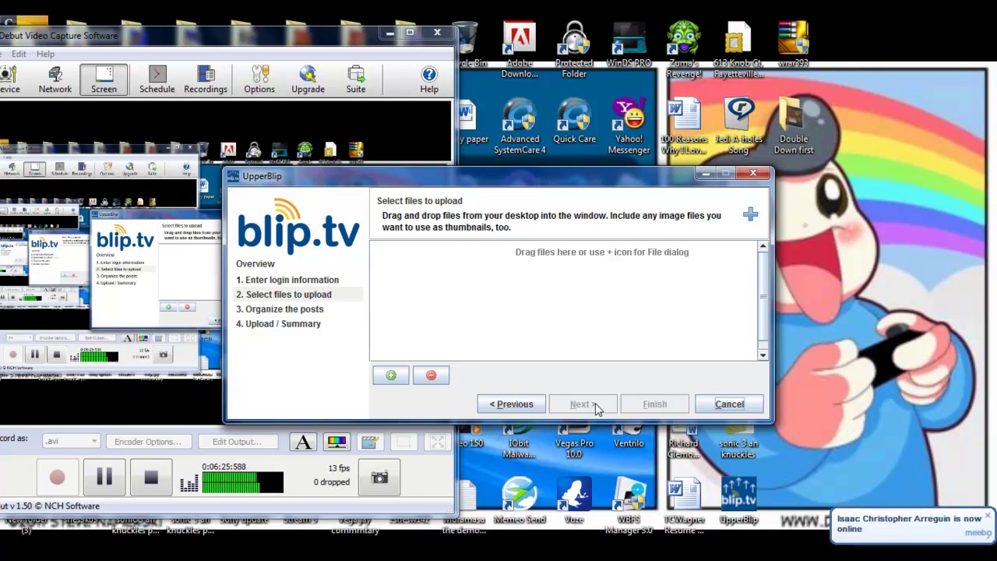
Add law.mp4 to the upload list and continue to organizing its post
{"action": "left_click_drag", "start_coordinate": [662, 168], "coordinate": [544, 164]}
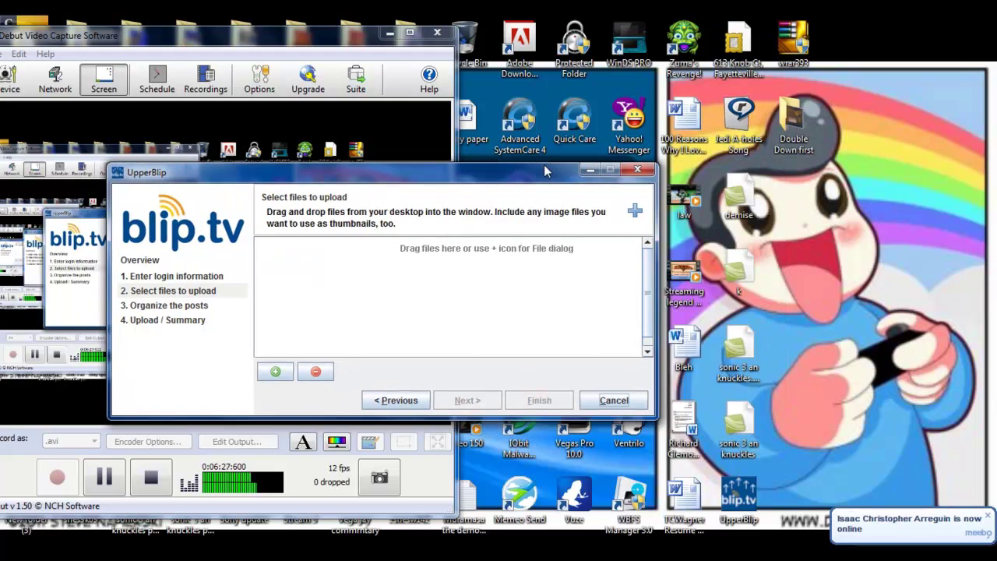
{"action": "left_click_drag", "start_coordinate": [684, 201], "coordinate": [630, 251]}
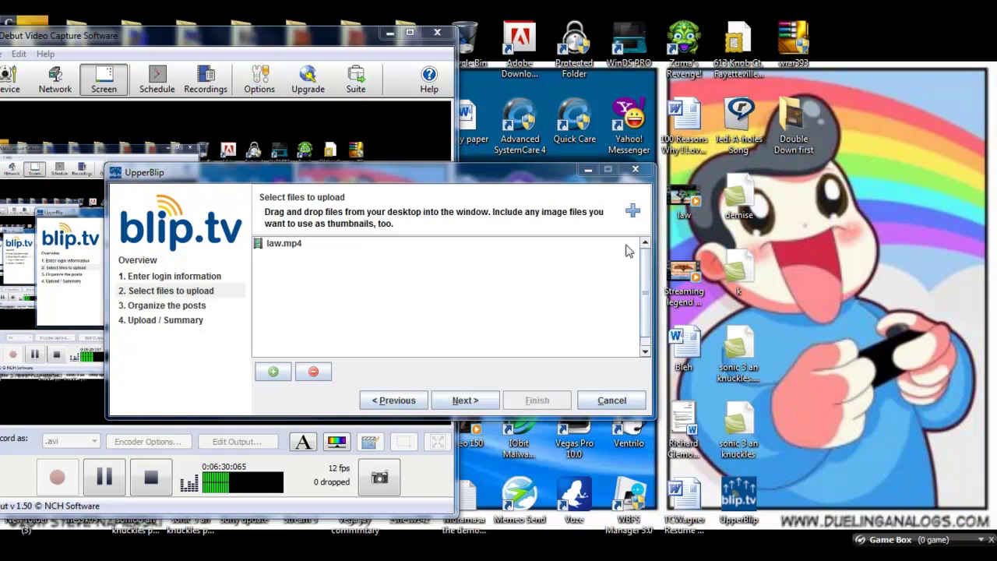
{"action": "left_click", "coordinate": [473, 401]}
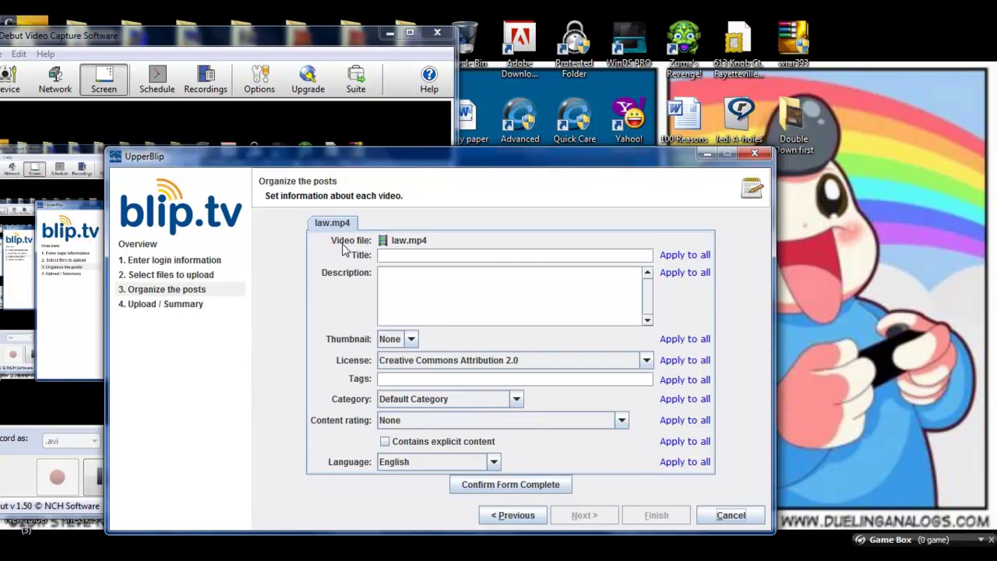
Confirm the post titled 'law' and set its licence to No license (All rights reserved)
{"action": "left_click", "coordinate": [410, 255]}
{"action": "left_click", "coordinate": [483, 485]}
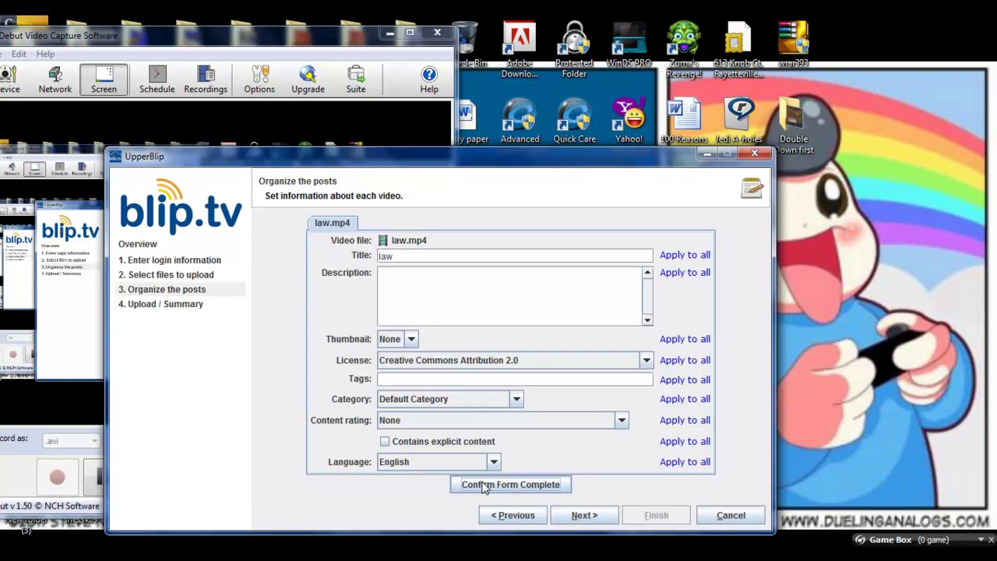
{"action": "left_click", "coordinate": [434, 256]}
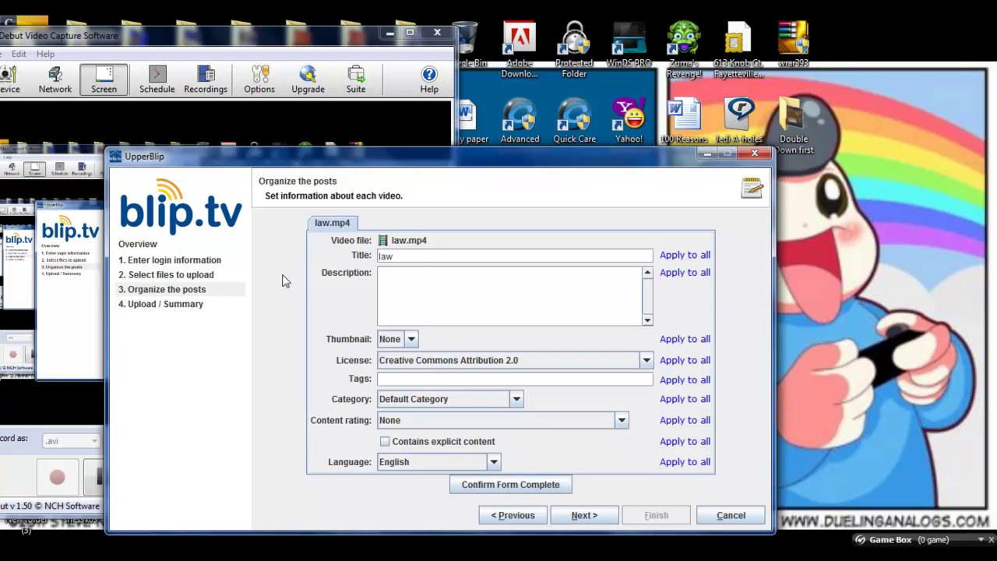
{"action": "left_click", "coordinate": [497, 360]}
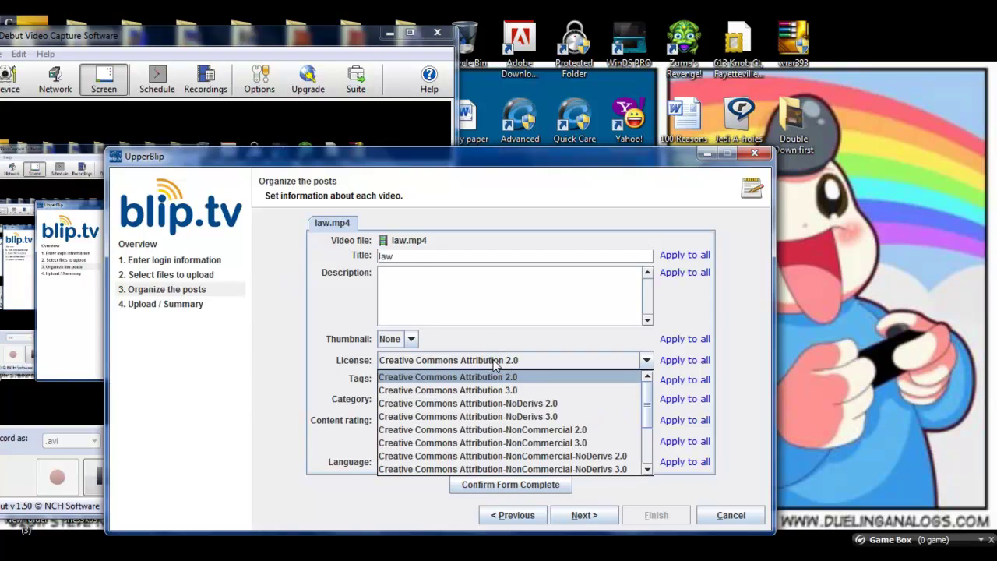
{"action": "left_click", "coordinate": [648, 404]}
{"action": "left_click_drag", "start_coordinate": [651, 405], "coordinate": [553, 424]}
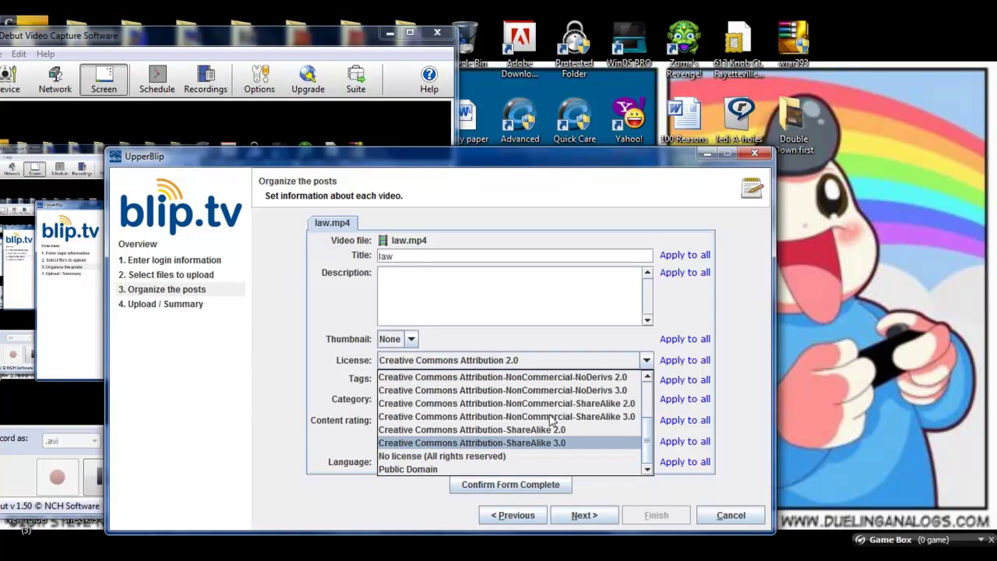
{"action": "left_click", "coordinate": [533, 457]}
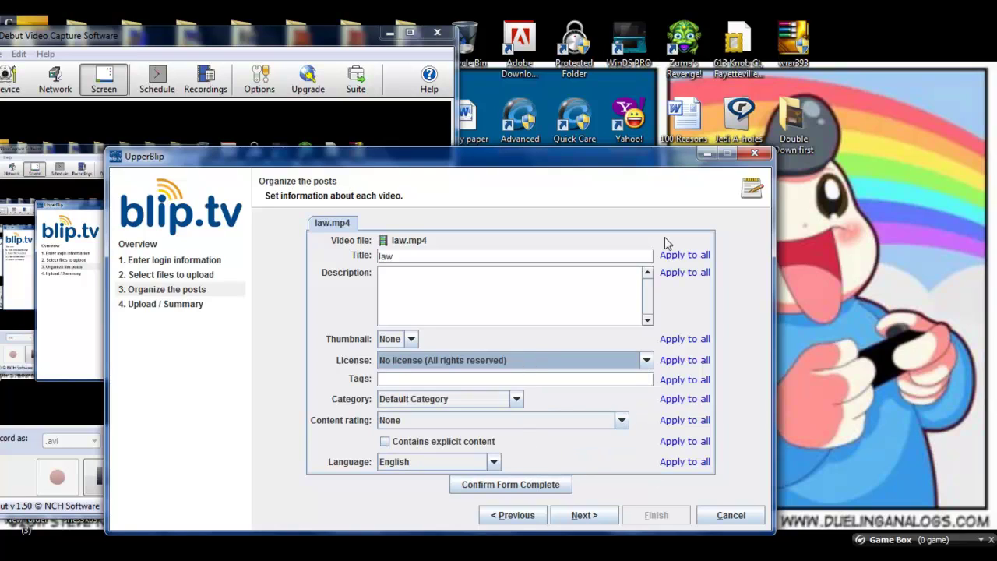
Set the category to Gaming and the content rating to TV-PG: Parental Guidance Suggested
{"action": "left_click", "coordinate": [449, 399]}
{"action": "left_click", "coordinate": [449, 481]}
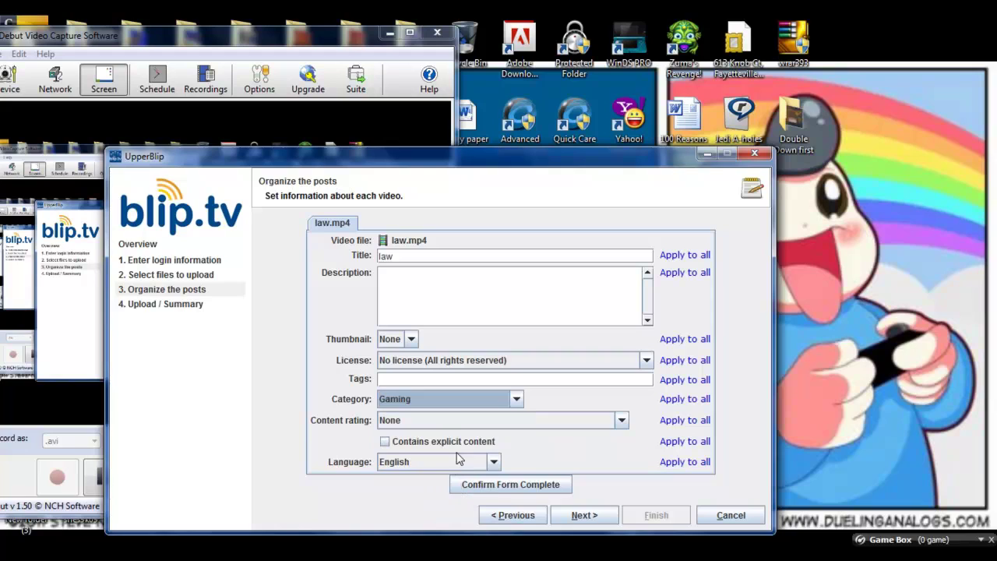
{"action": "left_click", "coordinate": [460, 422]}
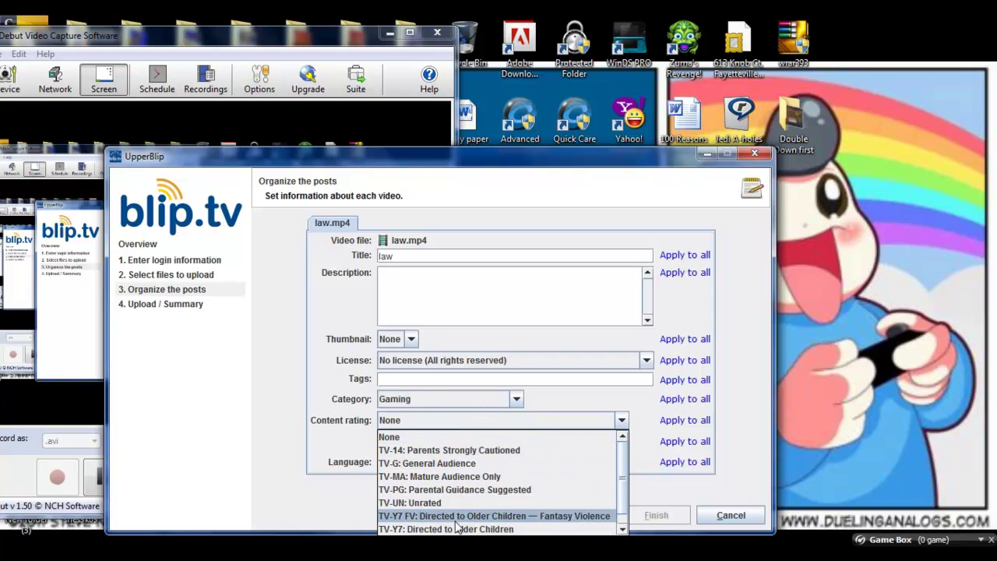
{"action": "left_click", "coordinate": [470, 490]}
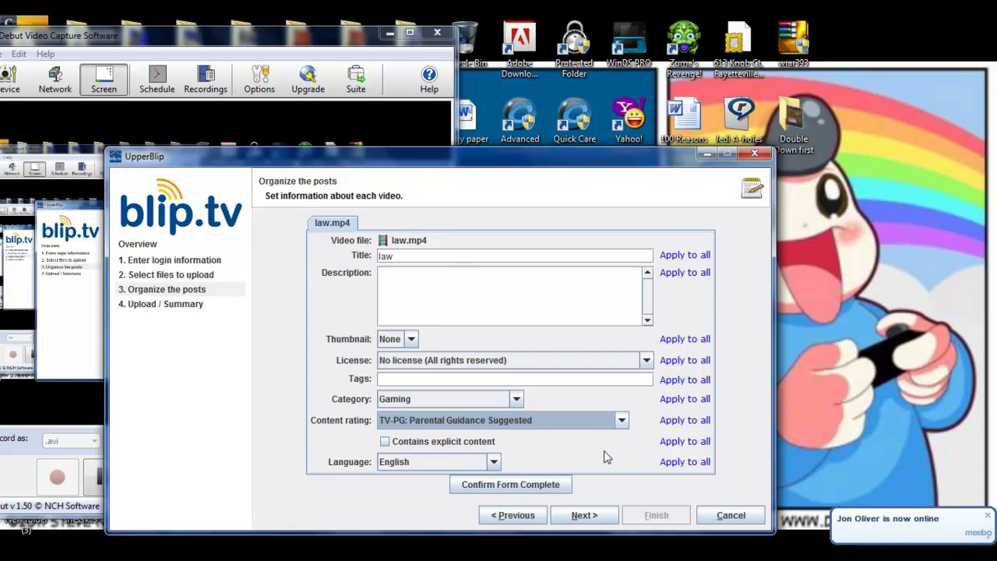
Cancel the UpperBlip upload of law.mp4 and confirm exiting the application
{"action": "left_click", "coordinate": [737, 517]}
{"action": "left_click", "coordinate": [425, 364]}
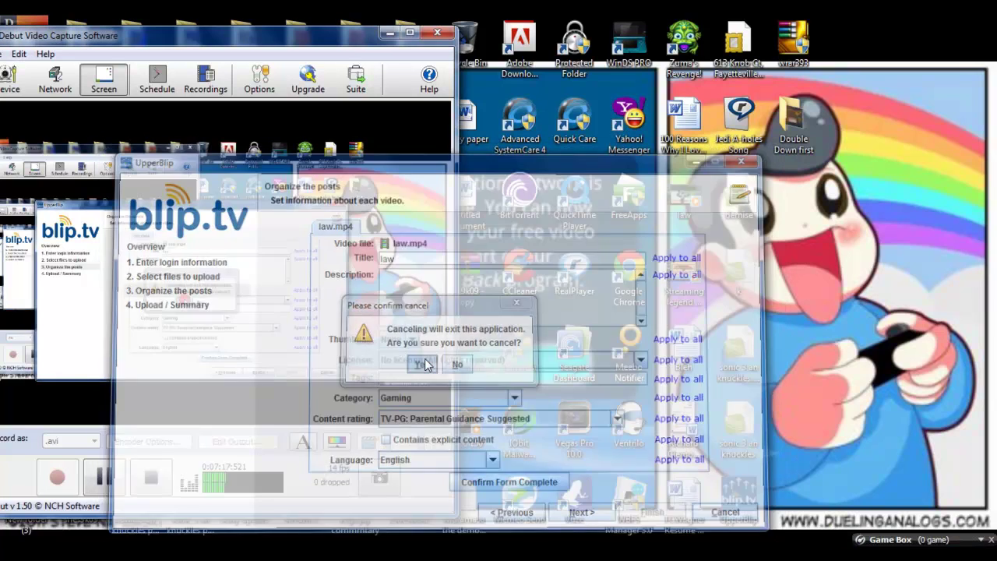